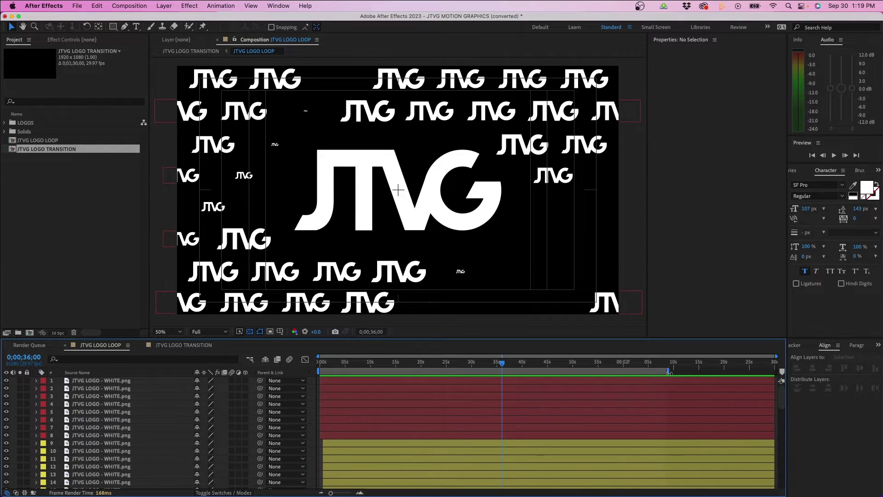
Step: Scrub JTVG LOGO LOOP to about 27 seconds and add it to the render queue
mouse_move(777, 370)
left_mouse_down()
mouse_move(578, 392)
mouse_move(467, 382)
left_mouse_up()
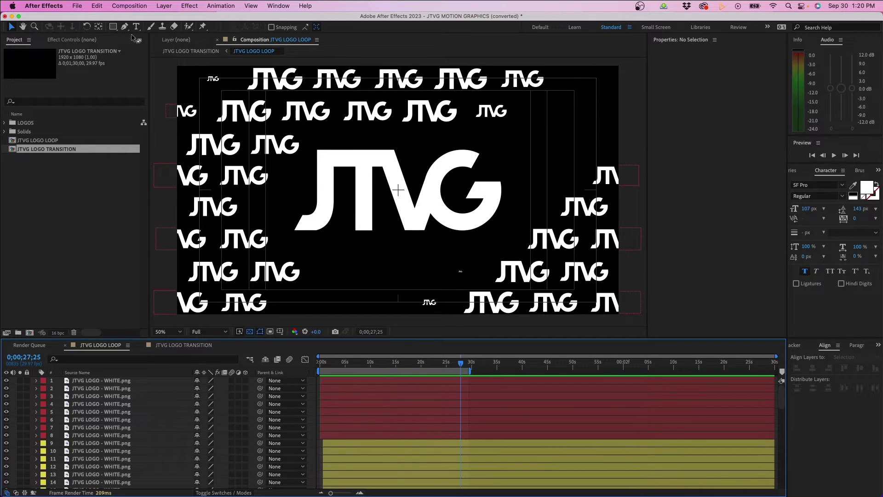
left_click(125, 6)
left_click(129, 89)
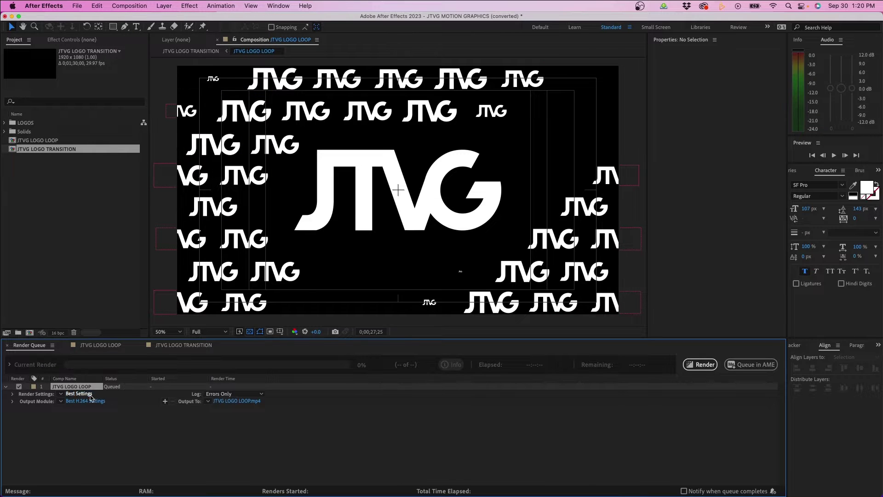
Step: Use Best Settings with Best quality, Full resolution and Use No Proxies
left_click(79, 394)
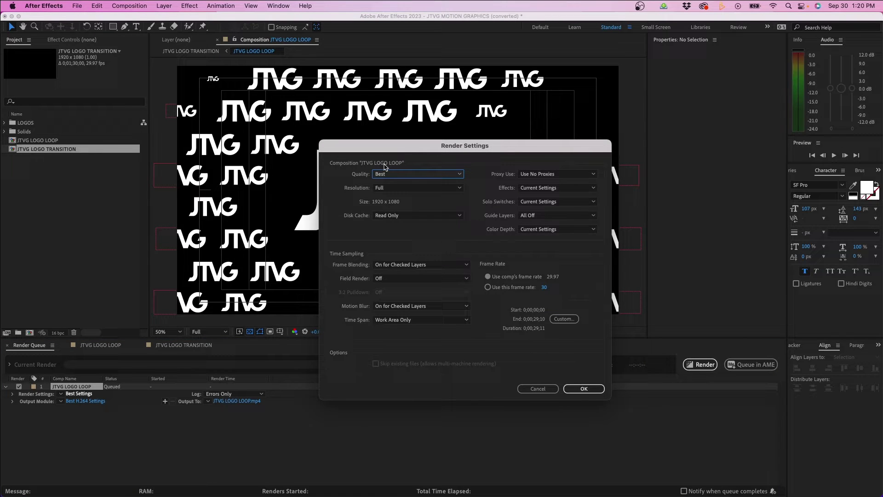
left_click(399, 175)
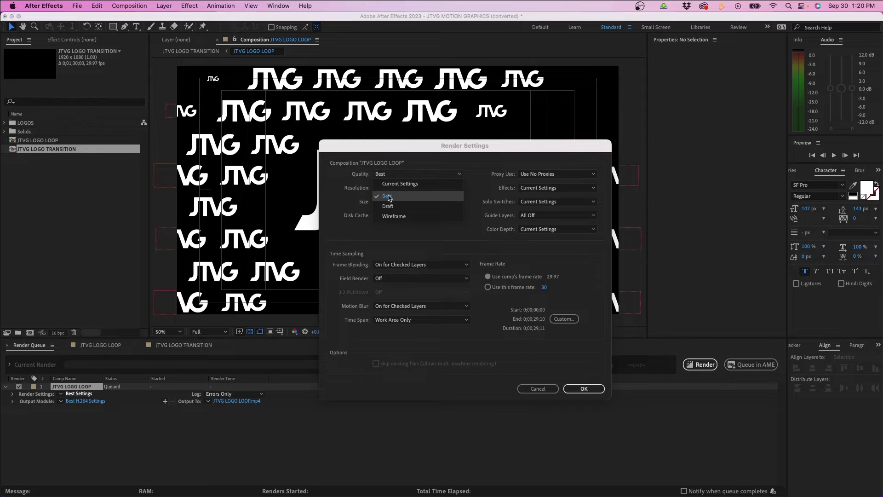
left_click(390, 194)
left_click(389, 210)
left_click(535, 174)
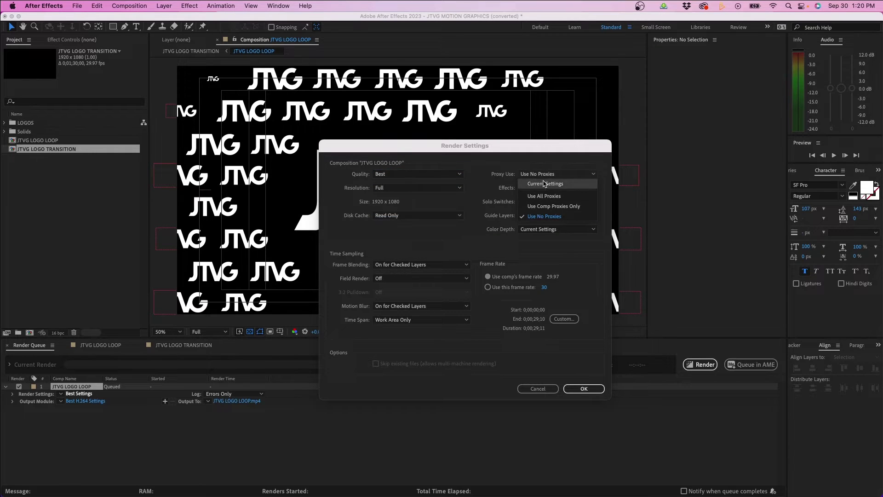
left_click(564, 217)
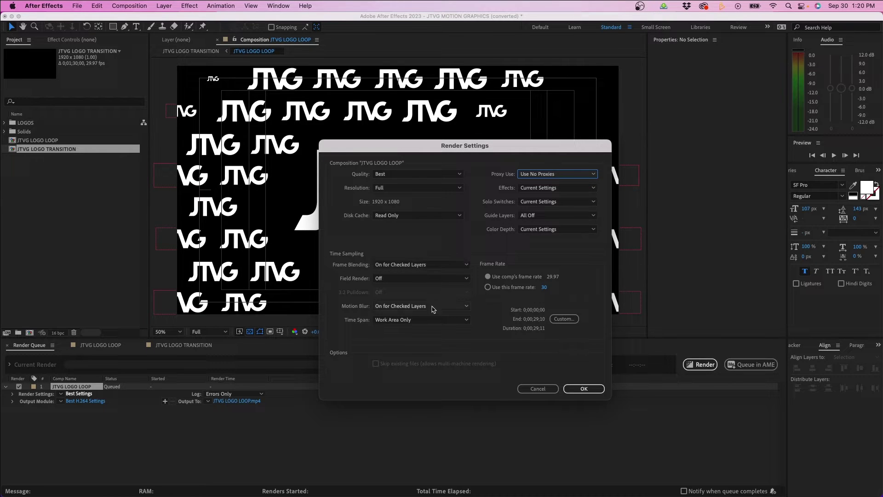
left_click(589, 388)
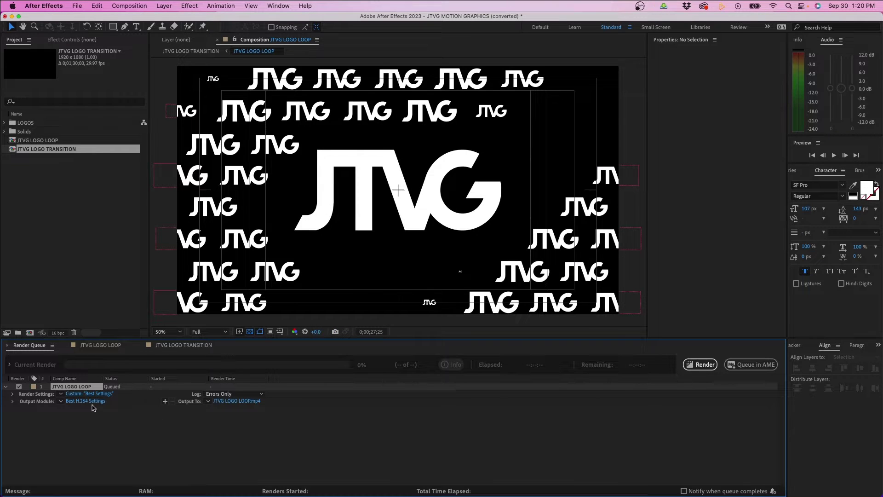
Step: Switch the output module to the H.264 - Match Render Settings - 15 Mbps preset
left_click(61, 402)
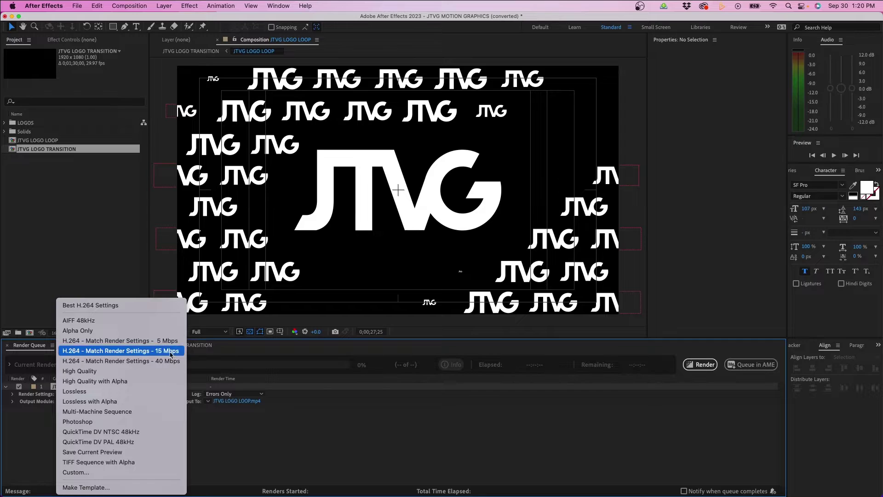
left_click(171, 353)
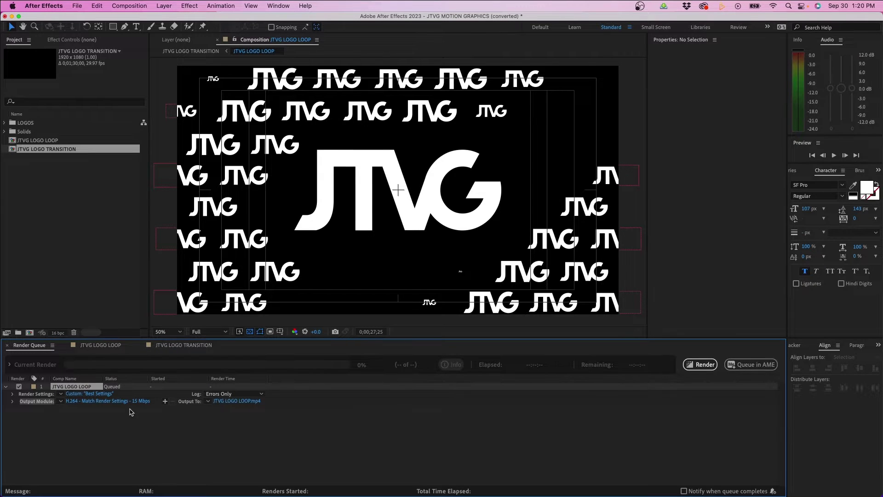
left_click(115, 400)
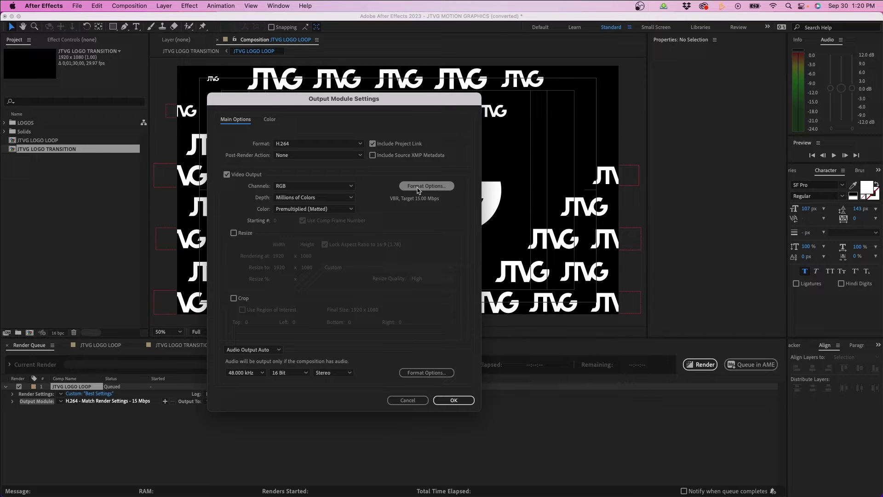
Step: Set the H.264 format options to High profile and an 18 Mbps target bitrate
left_click(419, 188)
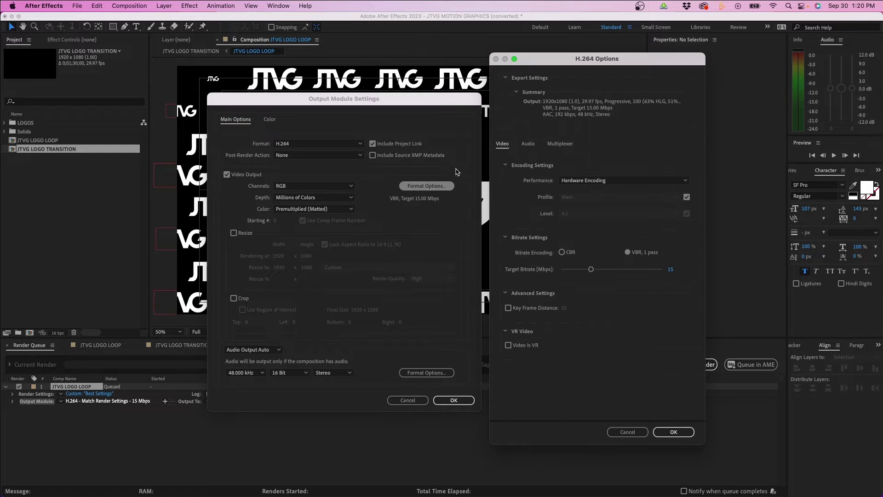
left_click(591, 180)
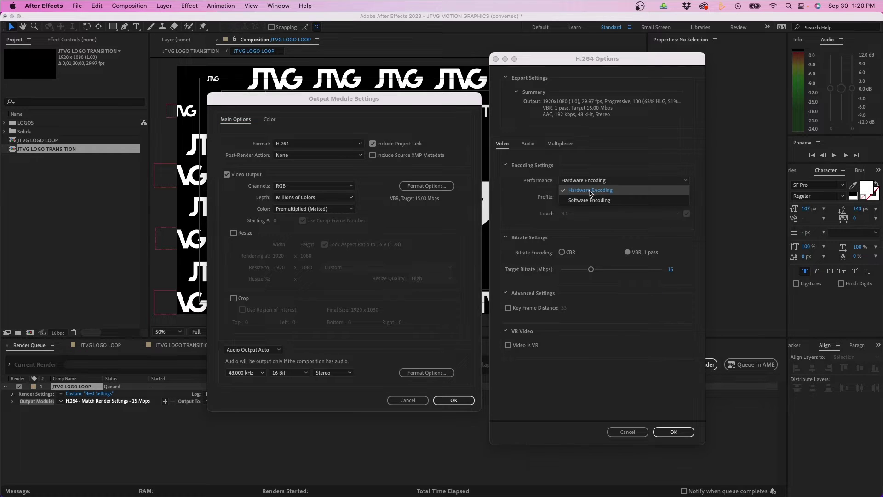
left_click(591, 191)
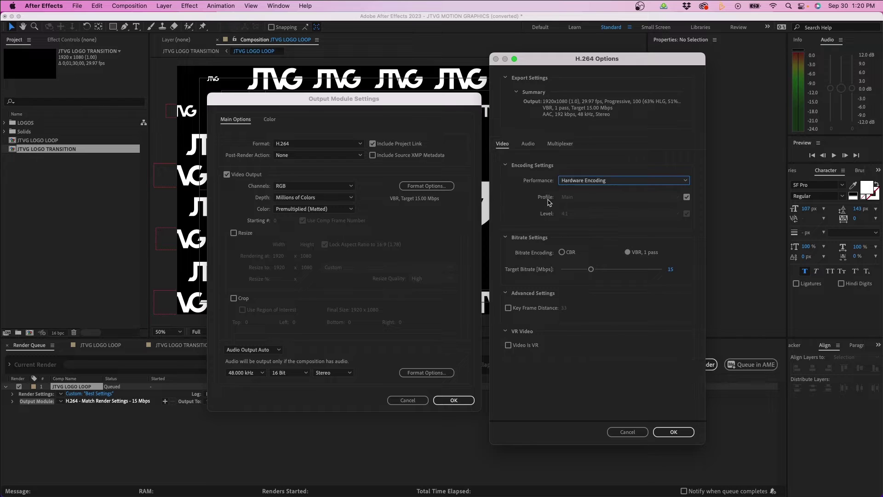
left_click(687, 197)
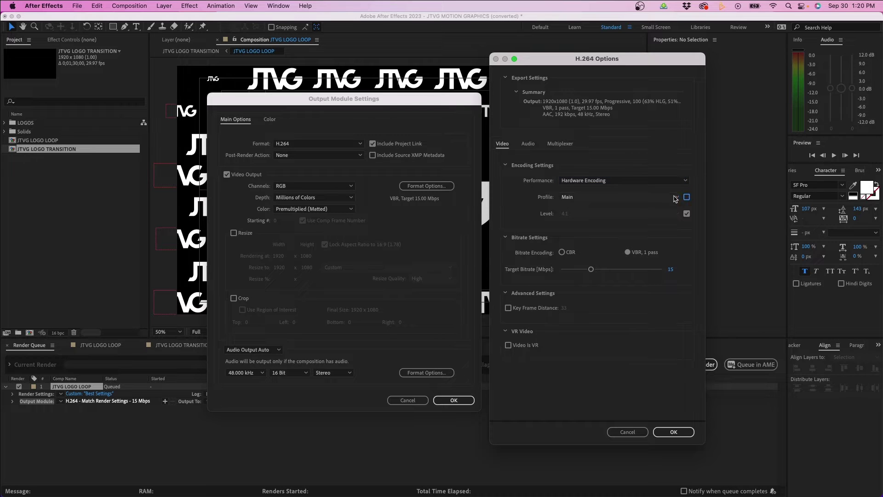
left_click(638, 227)
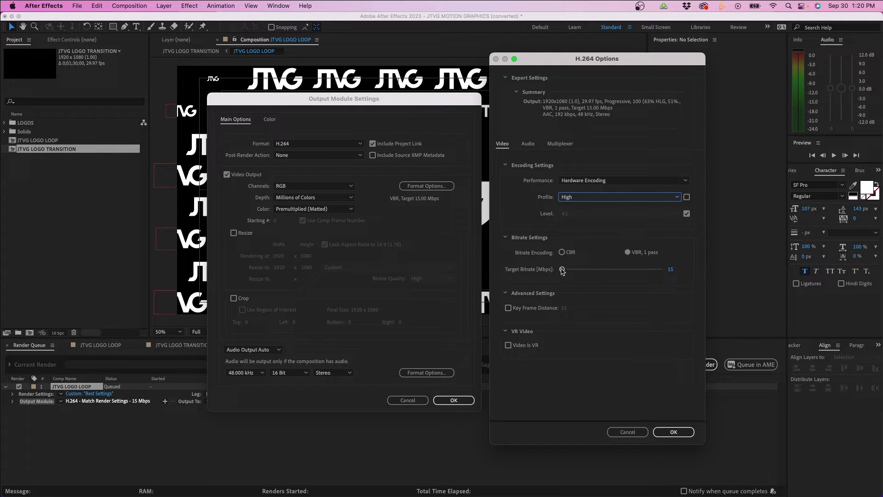
left_click(562, 270)
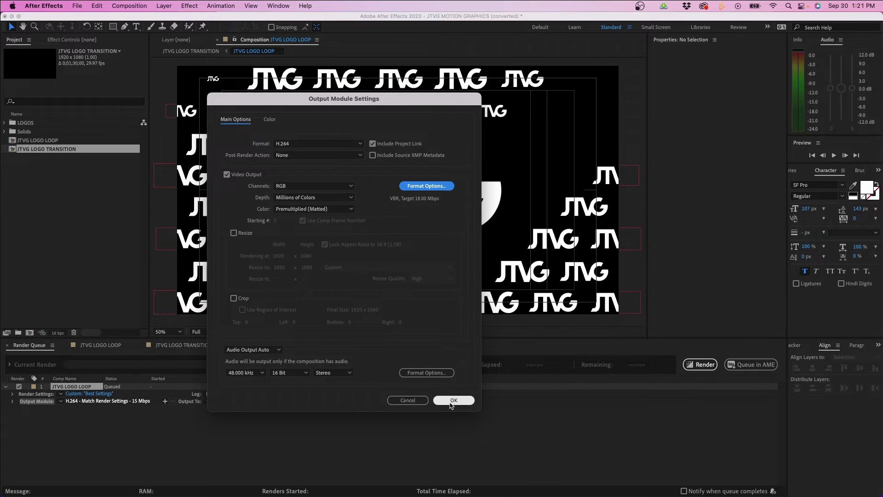
left_click(451, 404)
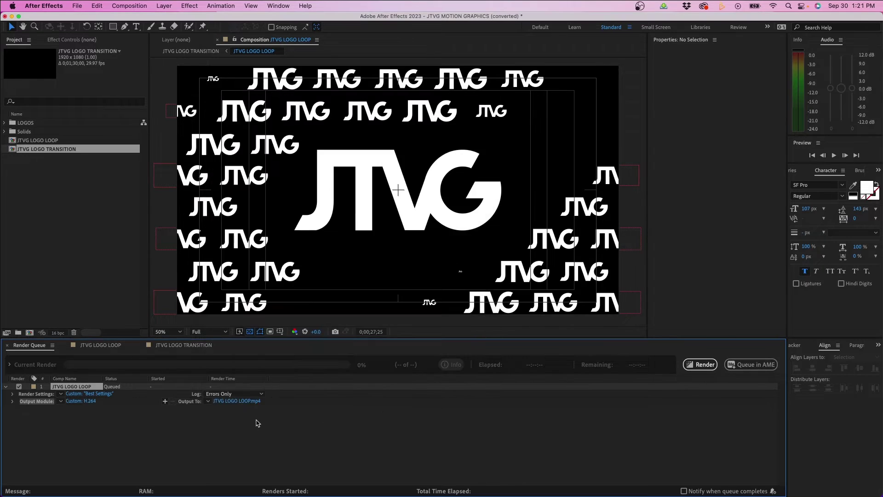
Step: Save the output as JTVG LOGO LOOP.mp4 in Downloads and send it to Media Encoder
left_click(237, 401)
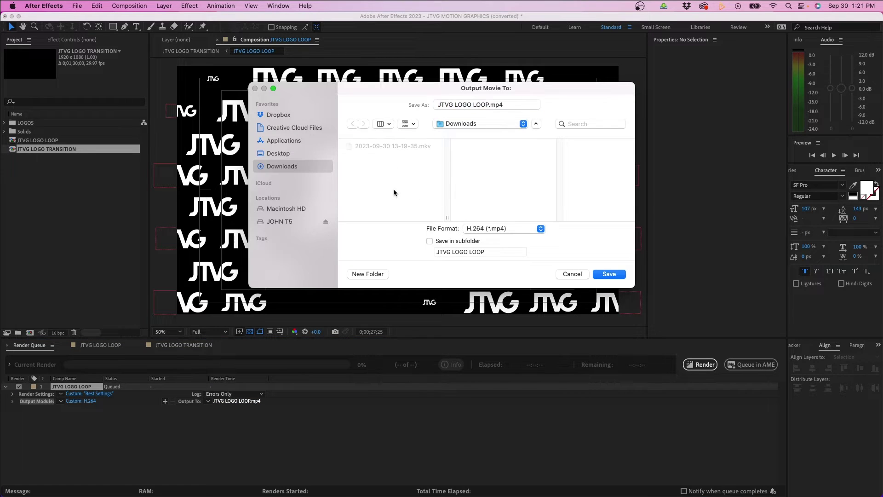
left_click(604, 274)
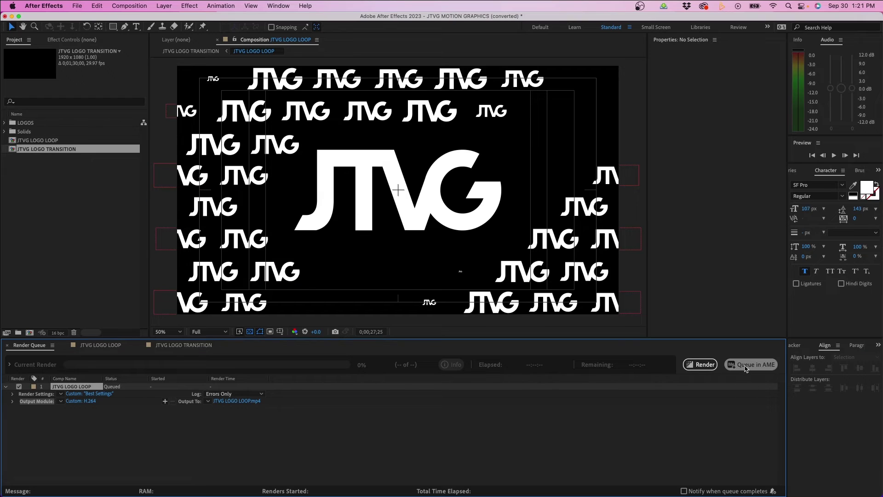
left_click(745, 368)
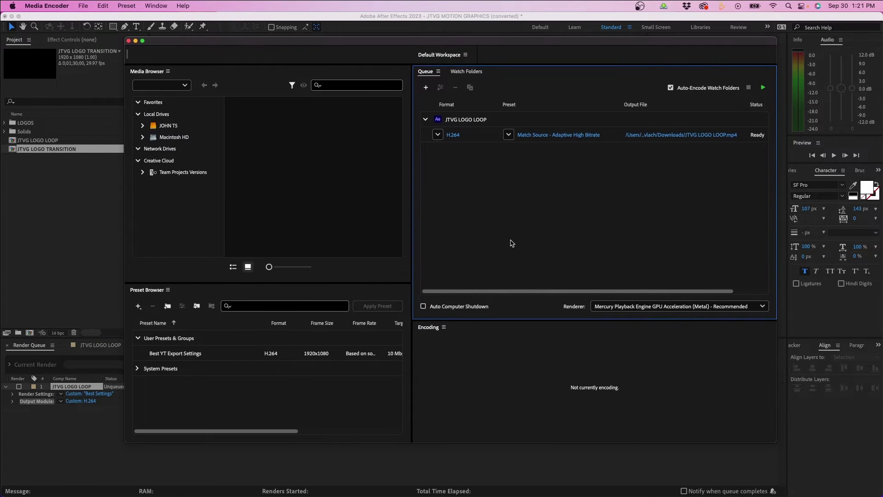
Step: Open Export Settings for the queued JTVG LOGO LOOP job in Media Encoder
key("Return")
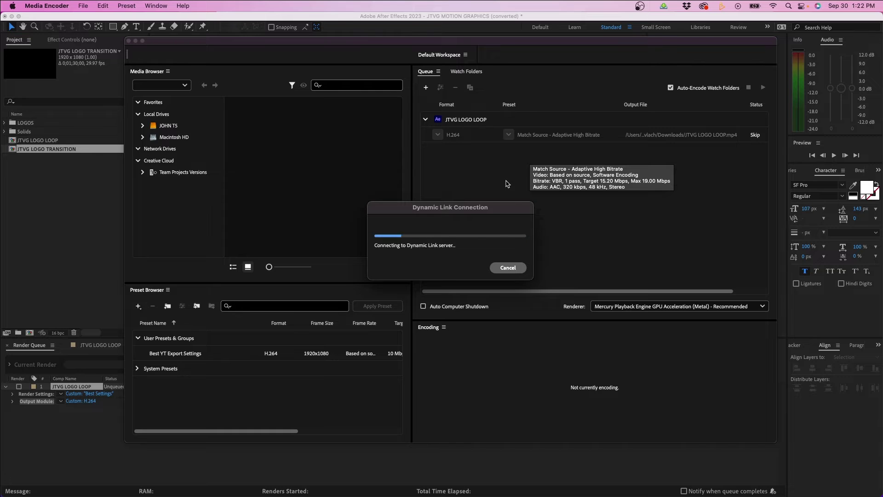
left_click(530, 116)
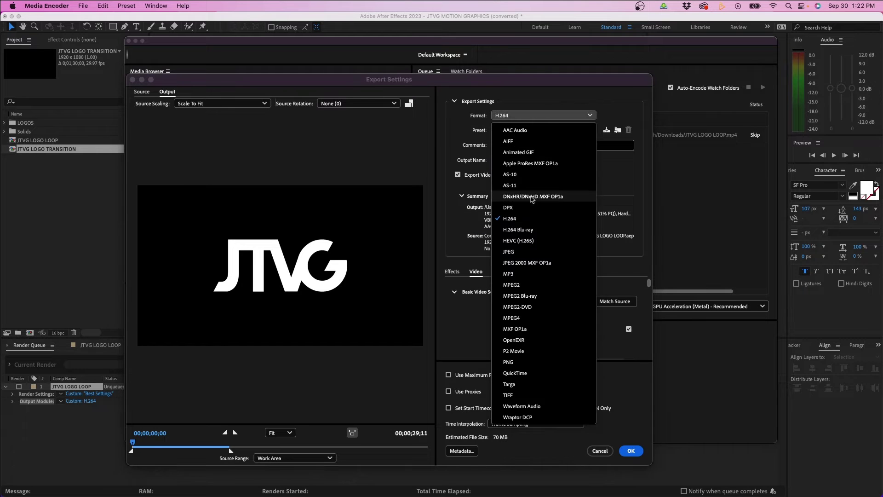
Step: Keep H.264 format, choose High profile and enter an 18 Mbps target bitrate
left_click(542, 219)
scroll(575, 322, "down", 2)
scroll(598, 318, "down", 2)
scroll(621, 313, "down", 2)
scroll(641, 312, "down", 2)
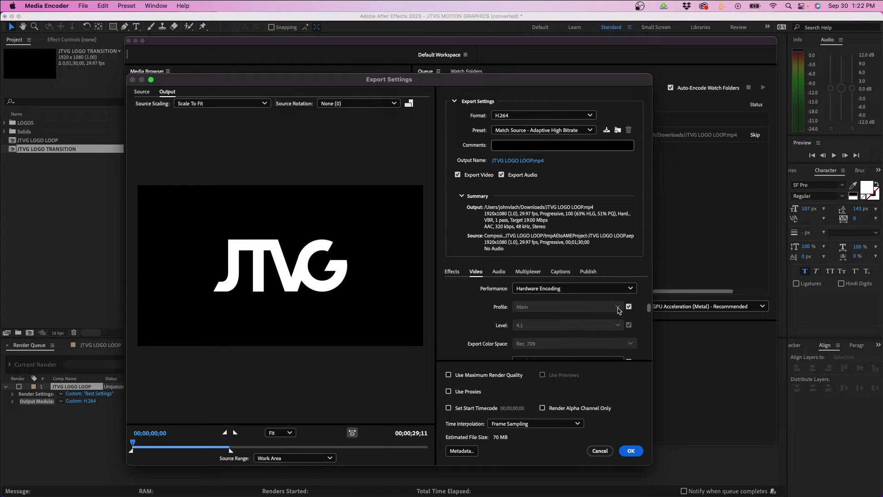
left_click(628, 307)
left_click(617, 307)
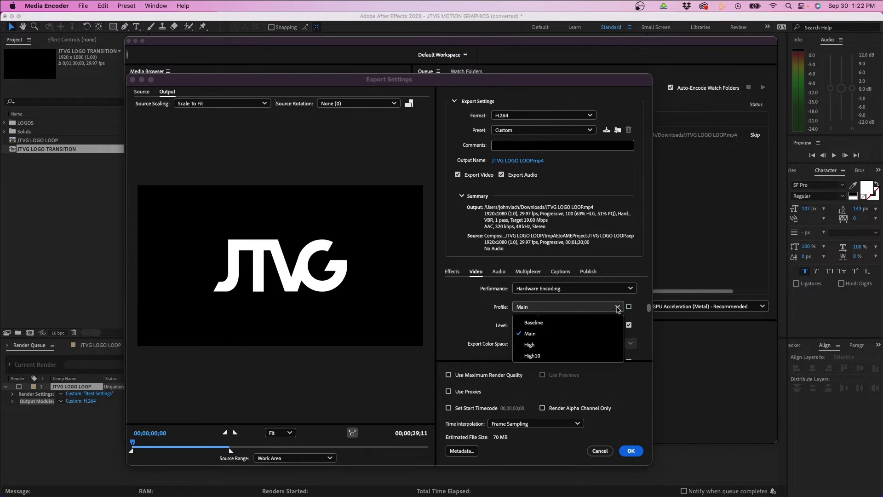
left_click(589, 346)
left_click_drag(650, 309, 648, 346)
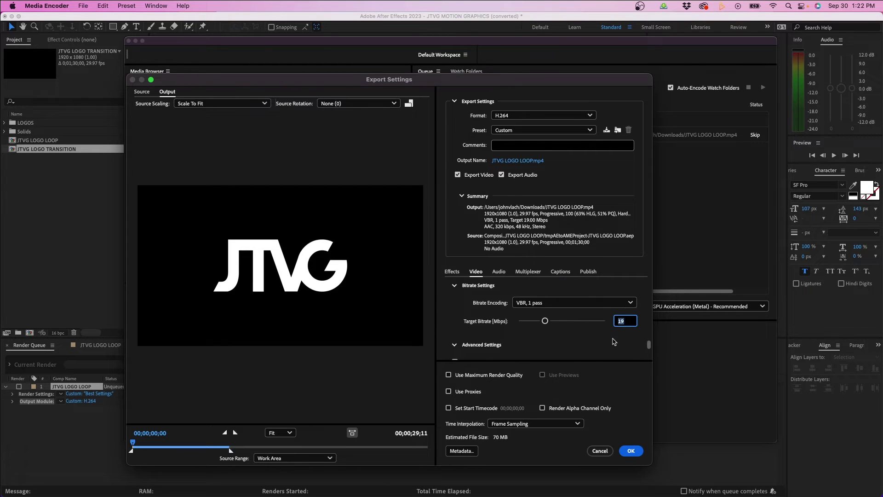
key("Tab")
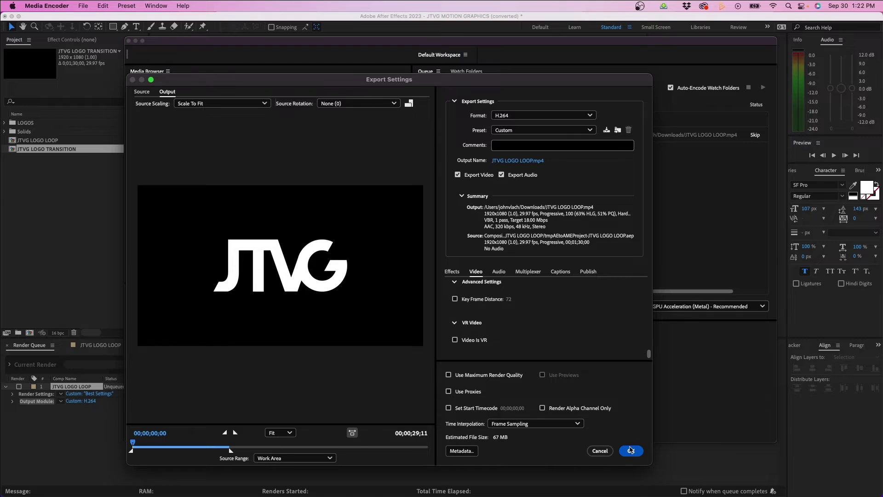
left_click(631, 451)
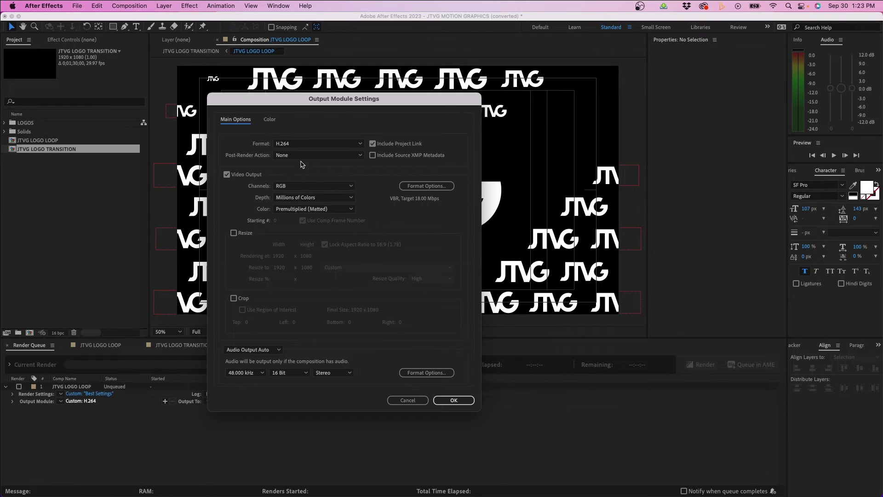
Step: Set the LOOP output to QuickTime with Apple ProRes 422 HQ, then show JTVG LOGO TRANSITION
left_click(298, 143)
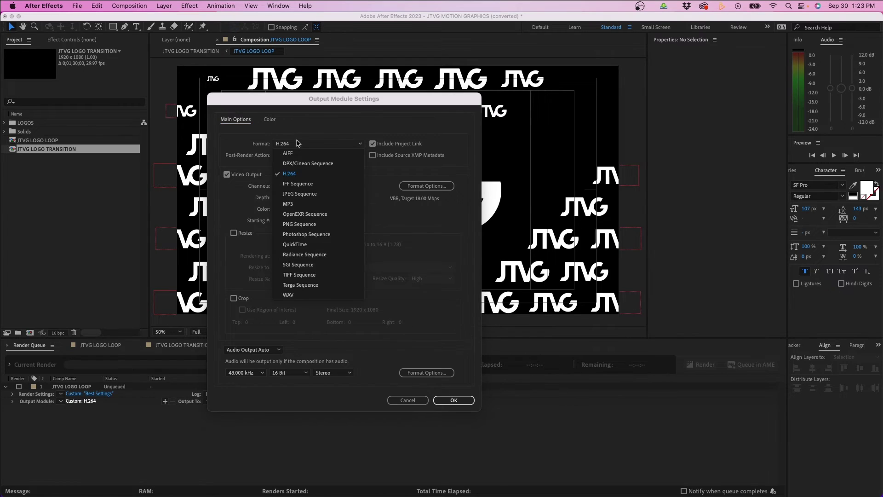
left_click(295, 244)
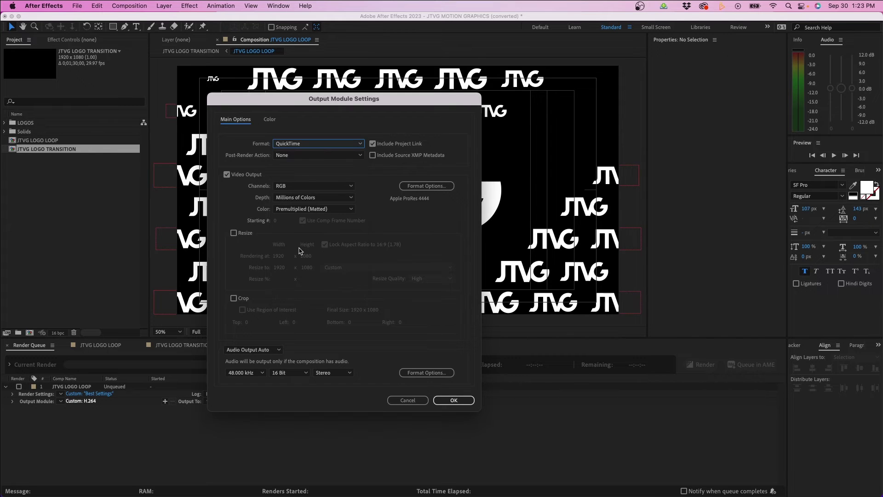
left_click(422, 186)
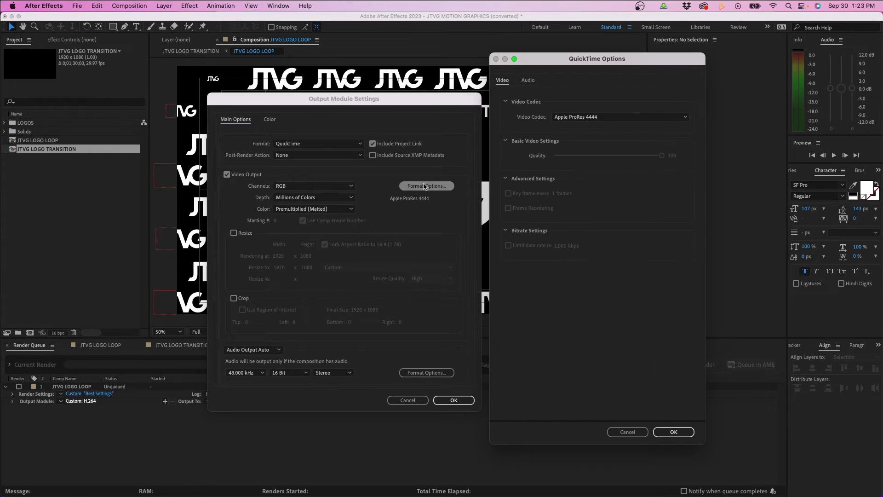
left_click(570, 120)
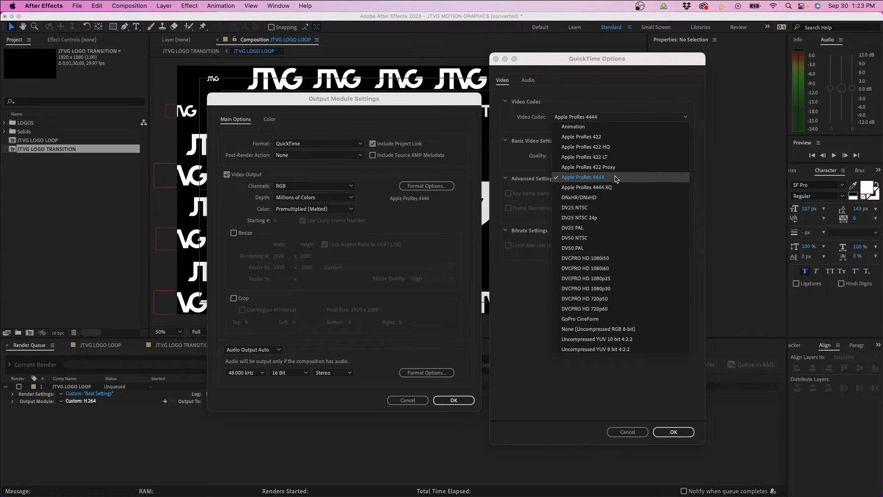
left_click(612, 146)
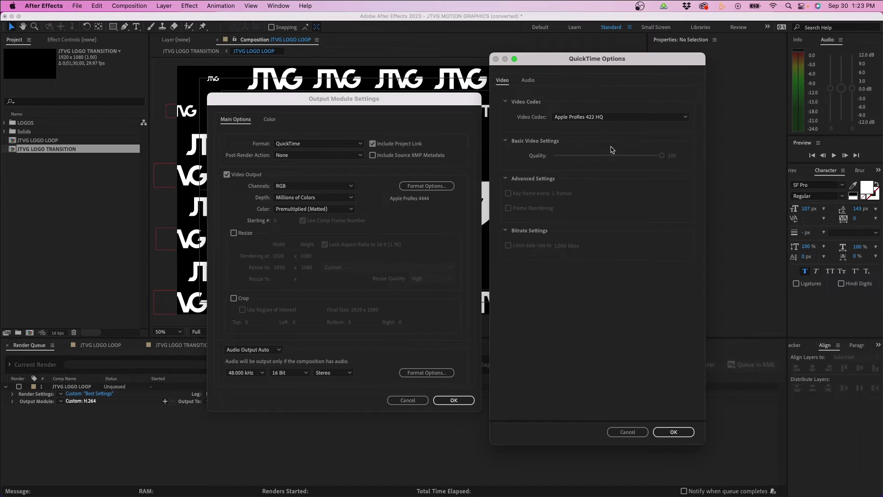
left_click(599, 118)
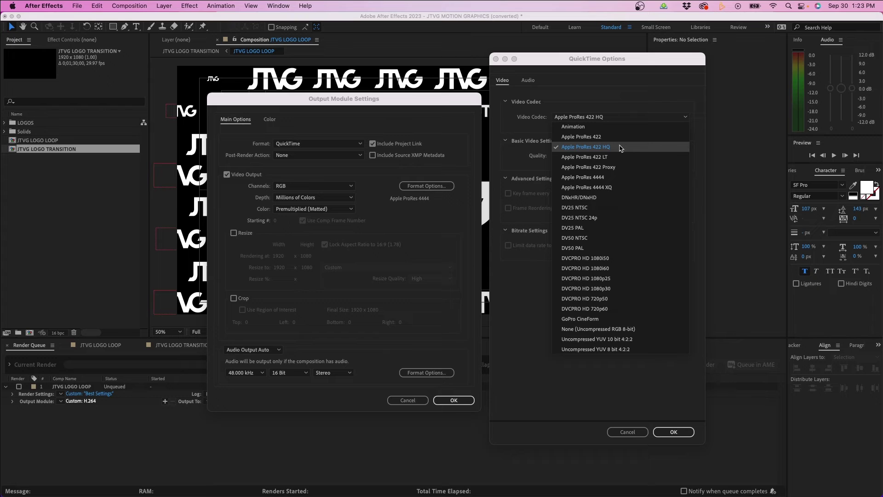
left_click(620, 147)
left_click(675, 431)
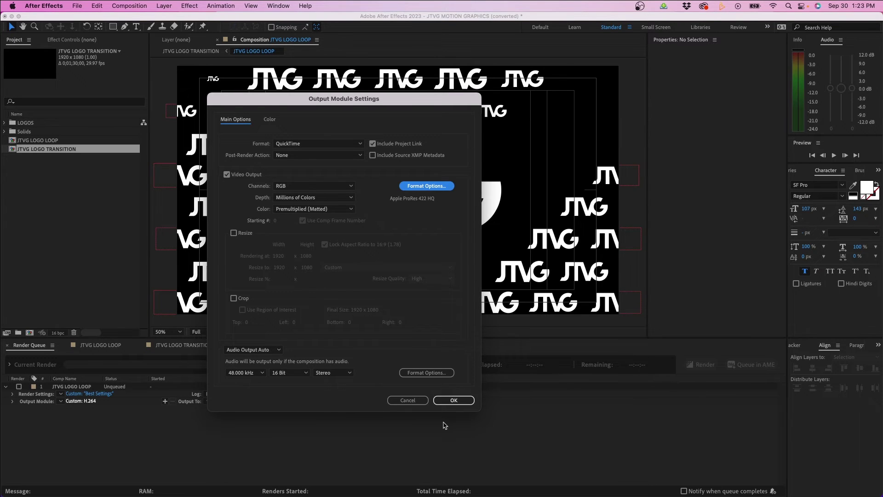
left_click(450, 400)
left_click(184, 345)
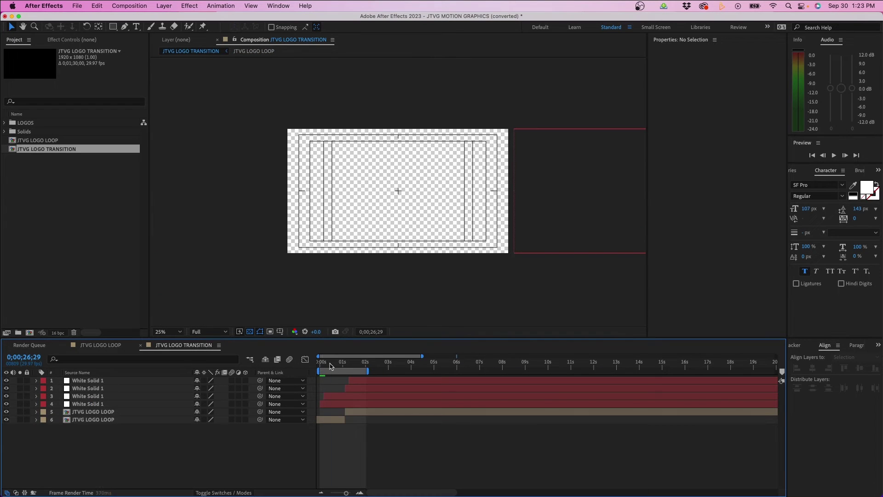
Step: Scrub the transition's opening frames and toggle the transparency grid off and on
mouse_move(329, 365)
left_mouse_down()
mouse_move(358, 364)
mouse_move(324, 367)
left_mouse_up()
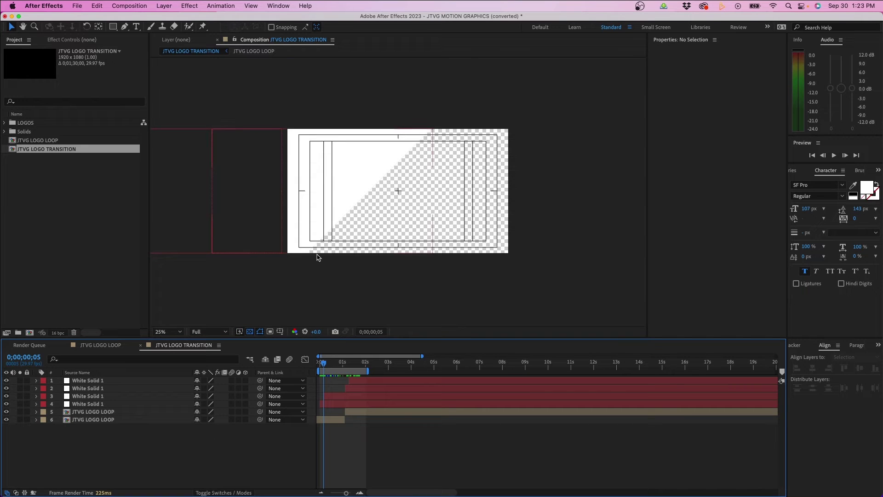
left_click(238, 332)
left_click(238, 332)
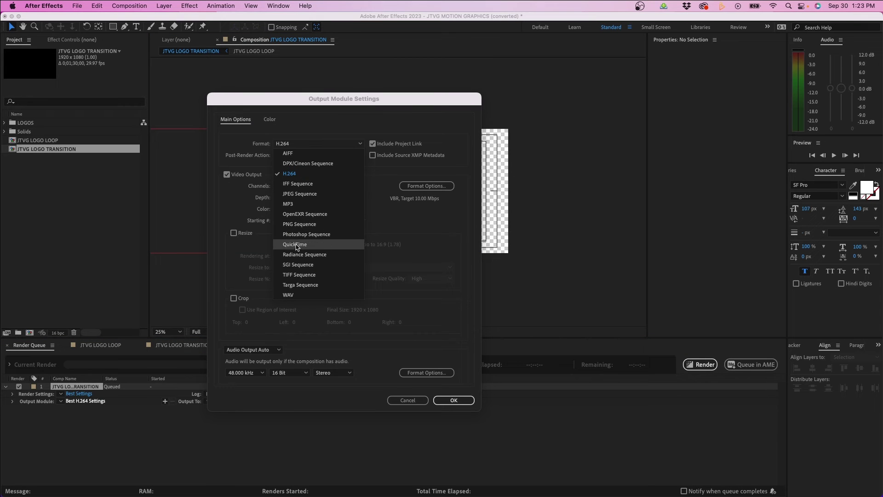
Step: Set the transition output to QuickTime Apple ProRes 4444 with RGB + Alpha channels
left_click(296, 244)
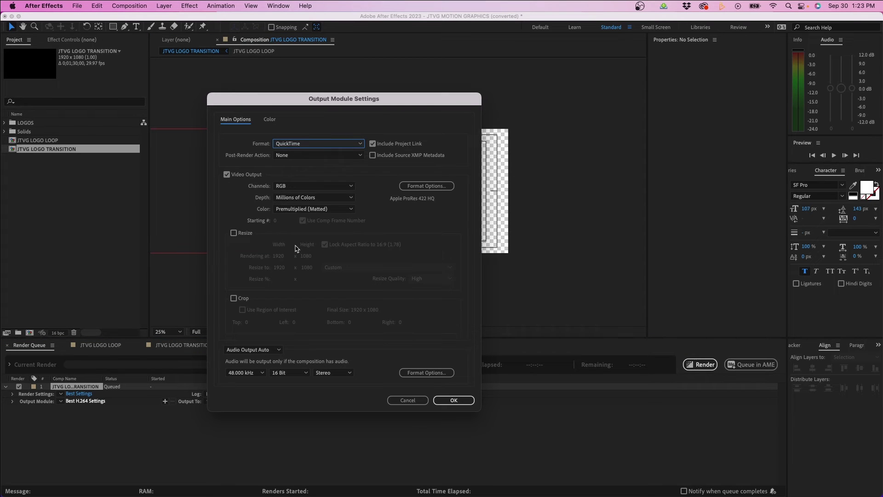
left_click(297, 187)
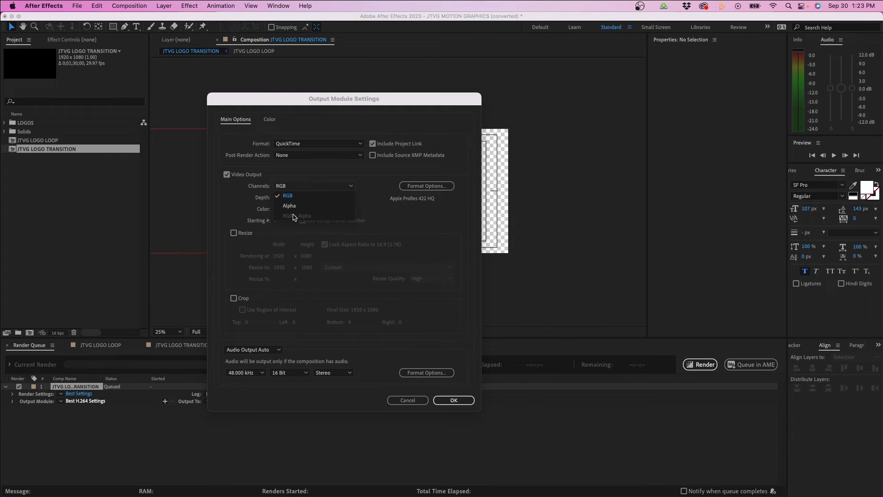
left_click(398, 211)
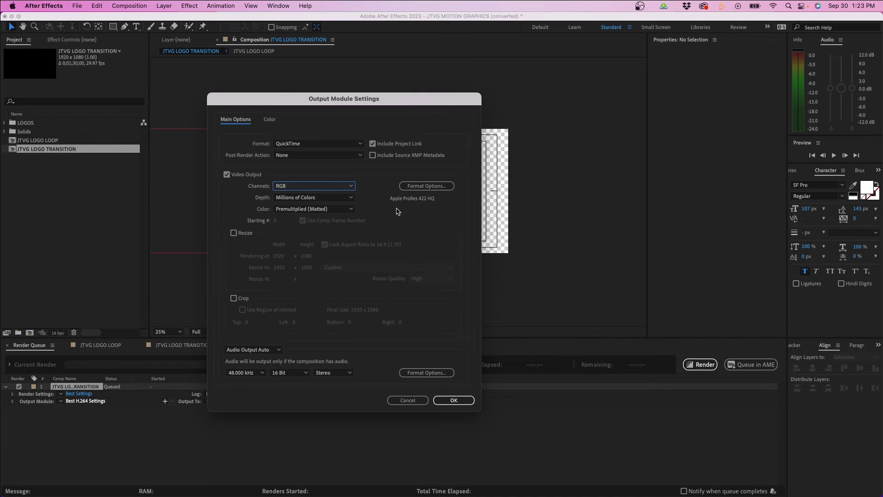
left_click(420, 187)
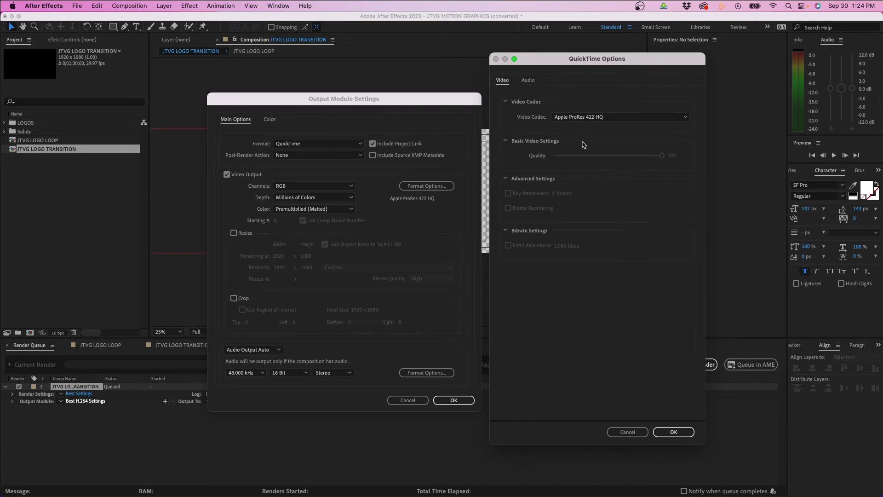
left_click(573, 121)
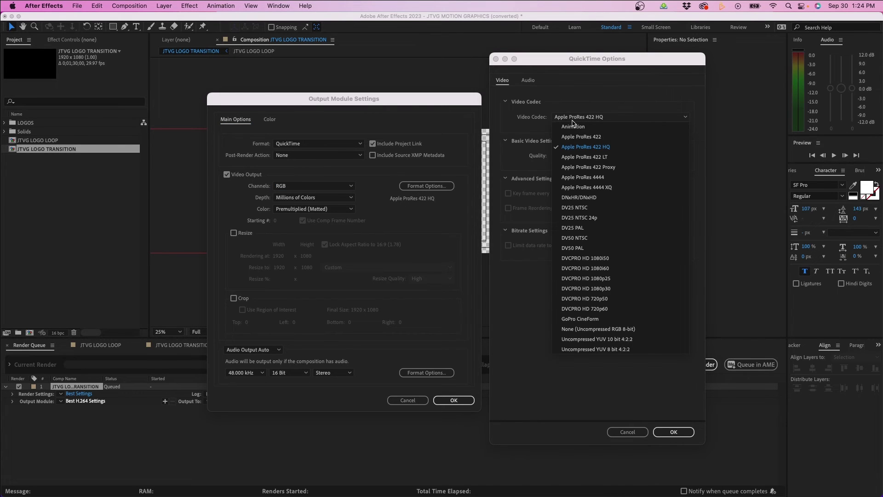
left_click(579, 178)
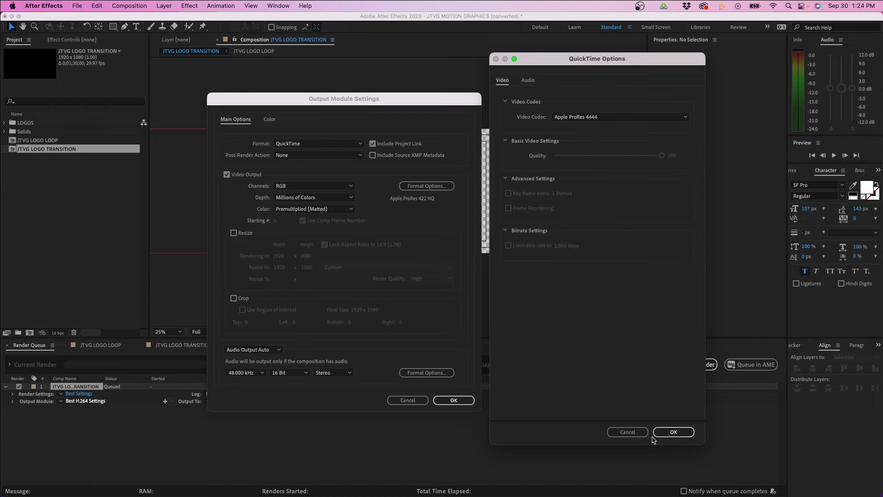
left_click(669, 433)
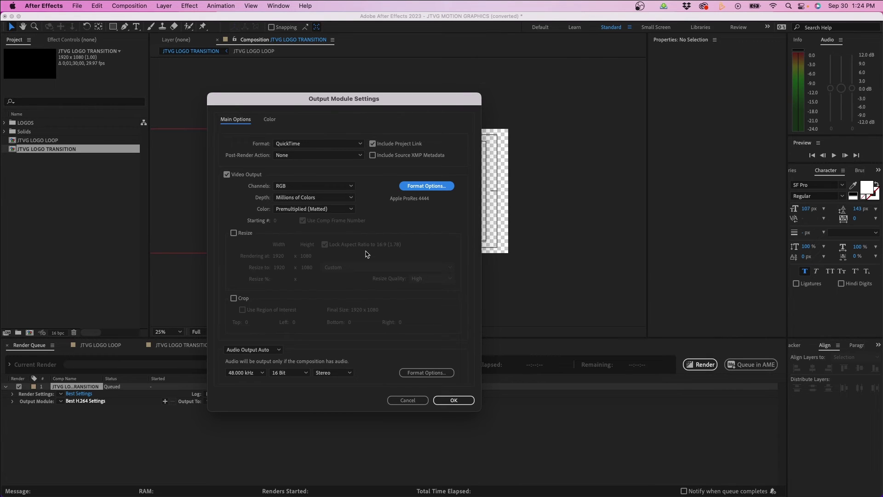
left_click(329, 187)
left_click(319, 215)
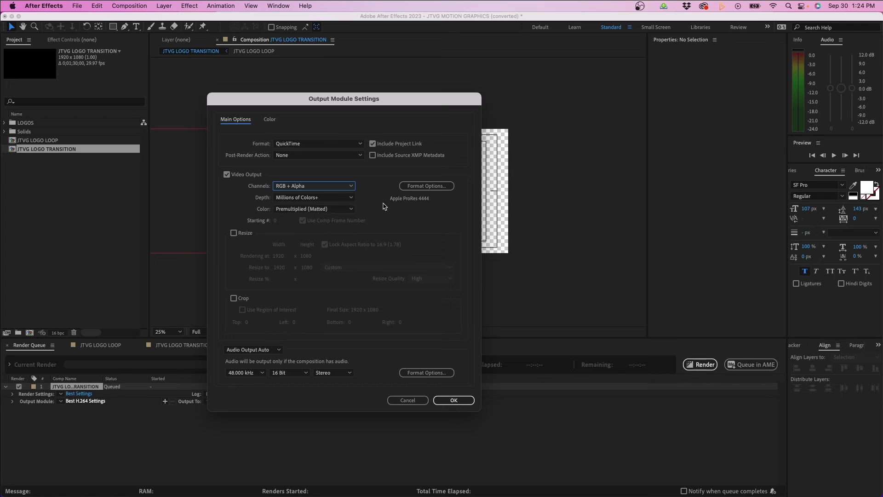
left_click(454, 401)
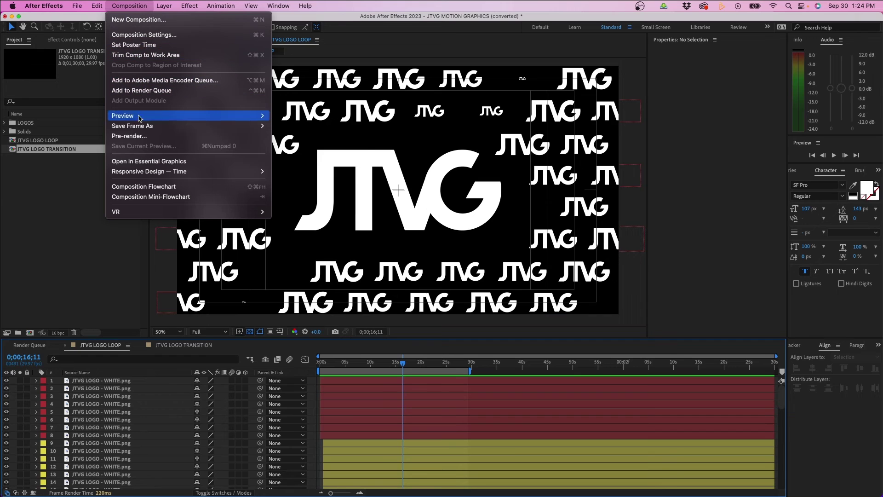
Step: Queue the 0;00;16;11 JTVG LOGO LOOP frame as a JPEG Sequence still saved to Downloads
mouse_move(132, 126)
left_click(282, 126)
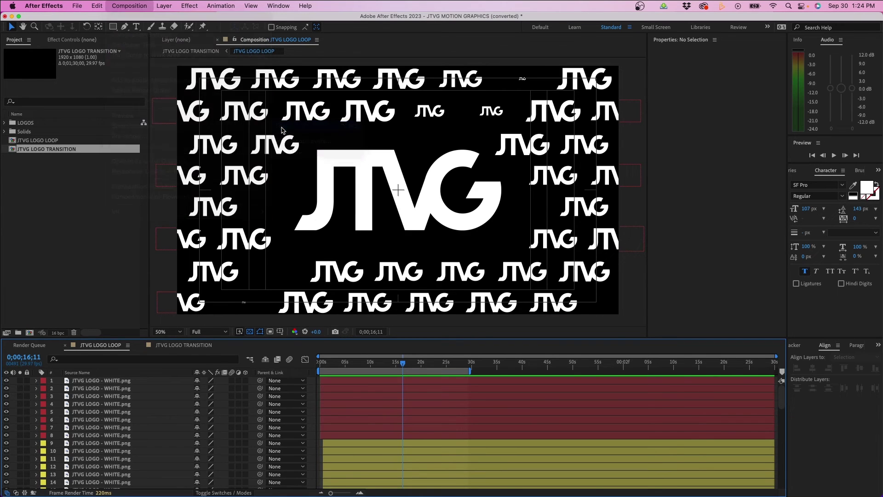
left_click(75, 423)
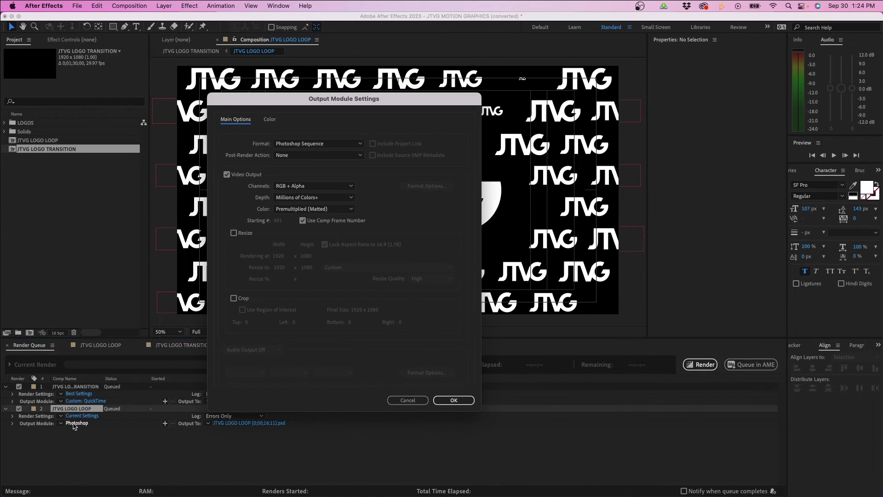
left_click(304, 144)
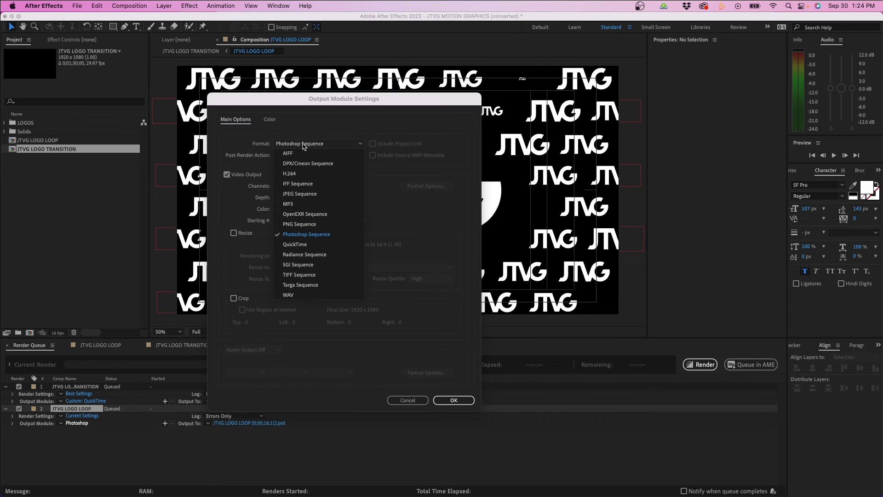
left_click(301, 194)
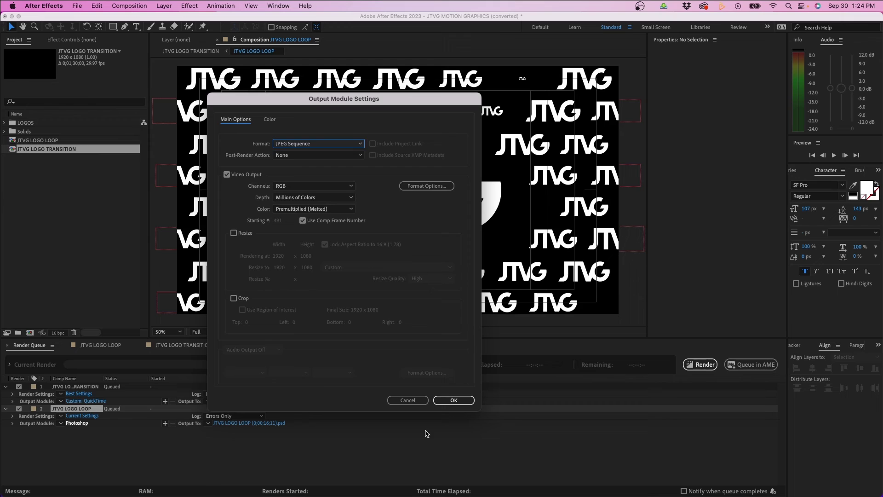
left_click(453, 400)
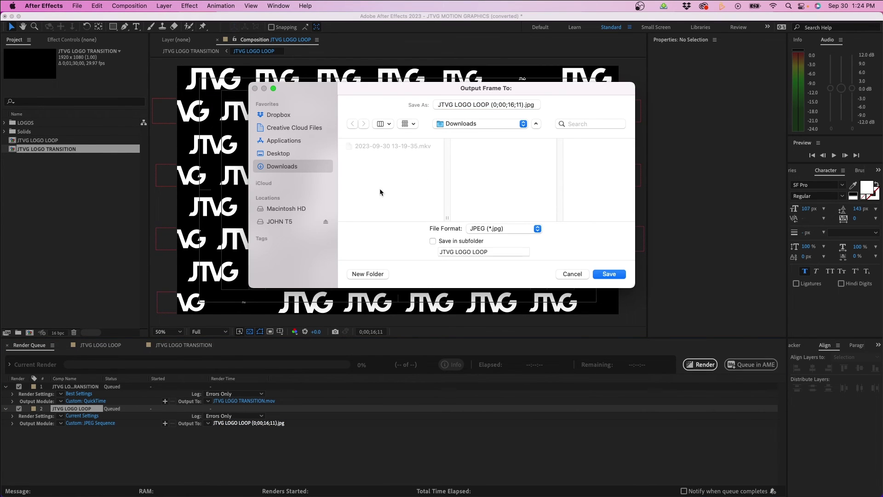
left_click(609, 273)
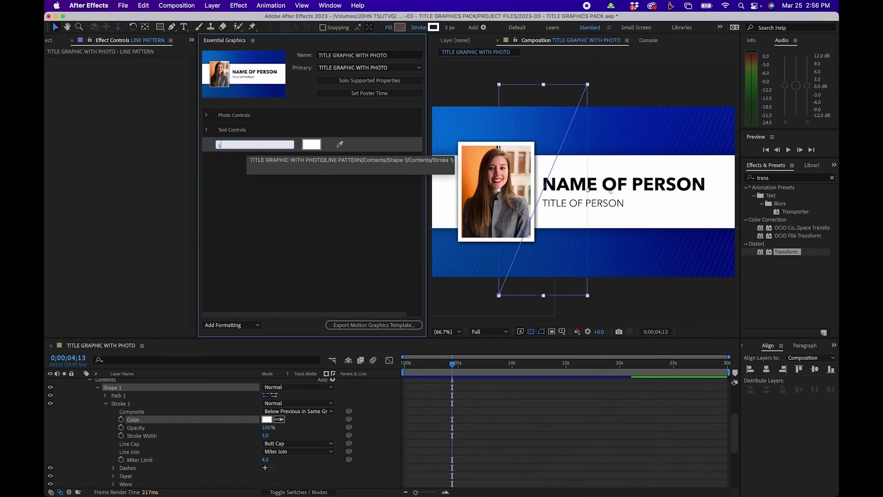
Step: Add Repeater 1's Transform Position and Start Opacity to the Essential Graphics panel
left_click(105, 468)
scroll(161, 456, "down", 2)
left_click_drag(136, 451, 276, 159)
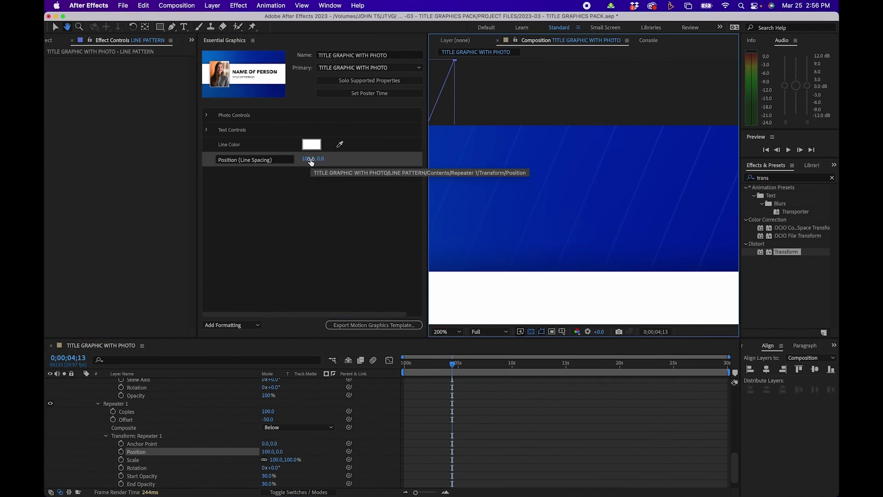
mouse_move(125, 422)
left_mouse_down()
mouse_move(276, 174)
mouse_move(285, 189)
left_mouse_up()
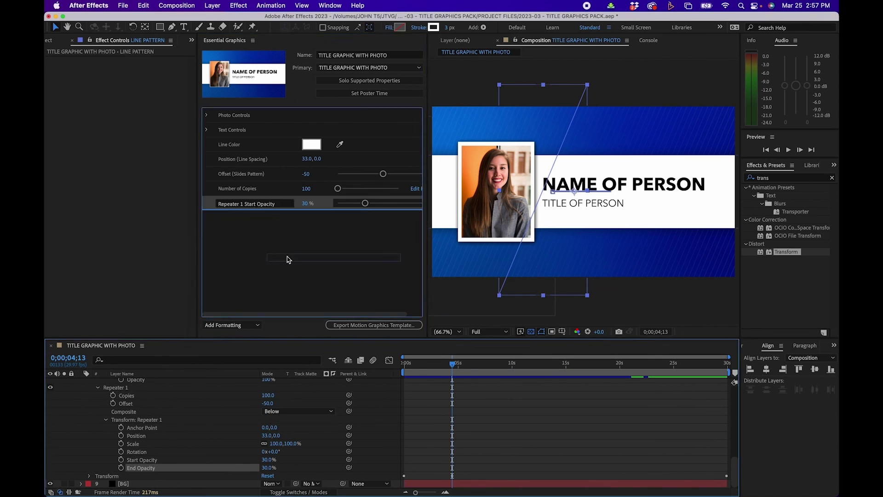
scroll(571, 423, "down", 2)
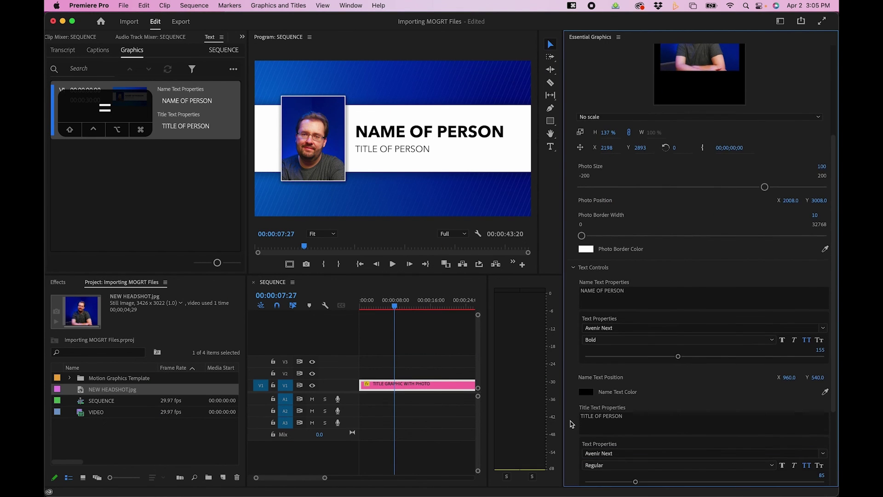